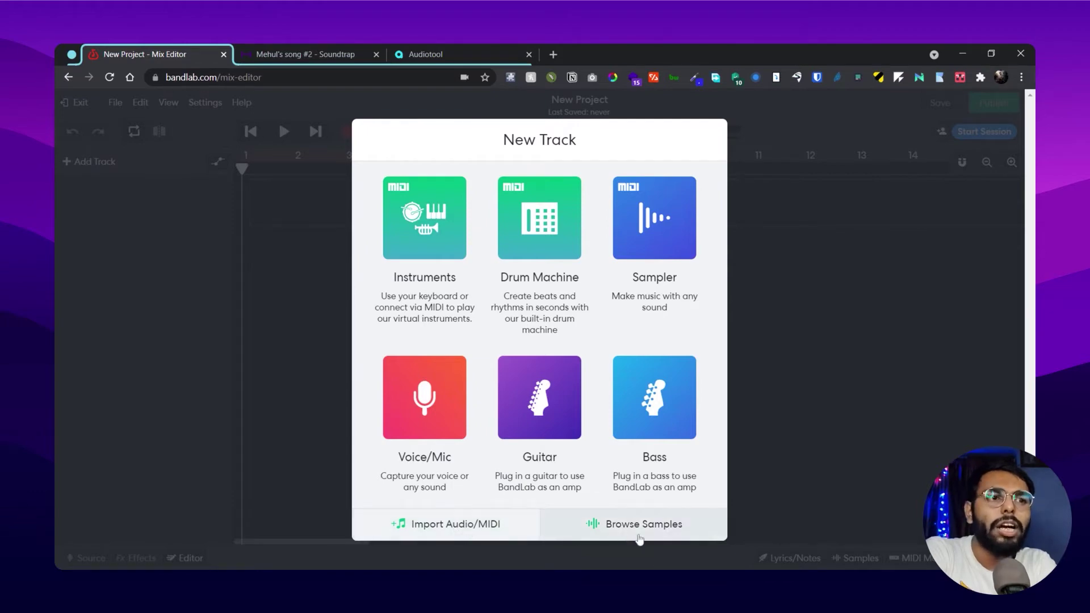
Open the sample browser for the new project and look through its genres, packs and moods.
left_click(593, 526)
scroll(911, 282, "down", 5)
scroll(912, 282, "up", 2)
scroll(911, 282, "down", 3)
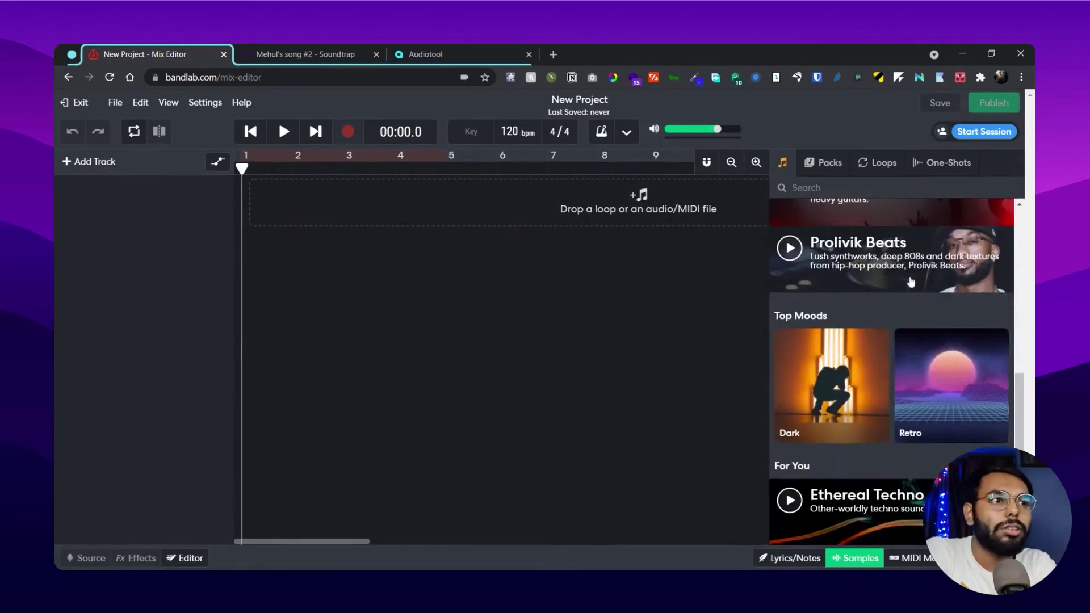
scroll(905, 425, "up", 5)
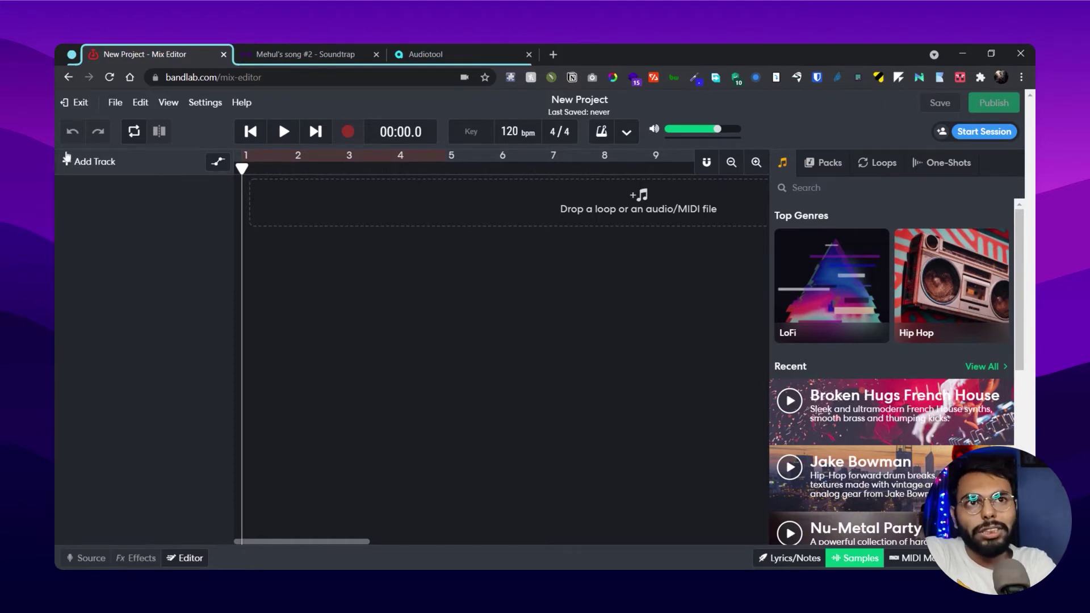
Add a virtual instrument track to the project and play a note on its Grand Piano keyboard.
left_click(68, 163)
left_click(448, 244)
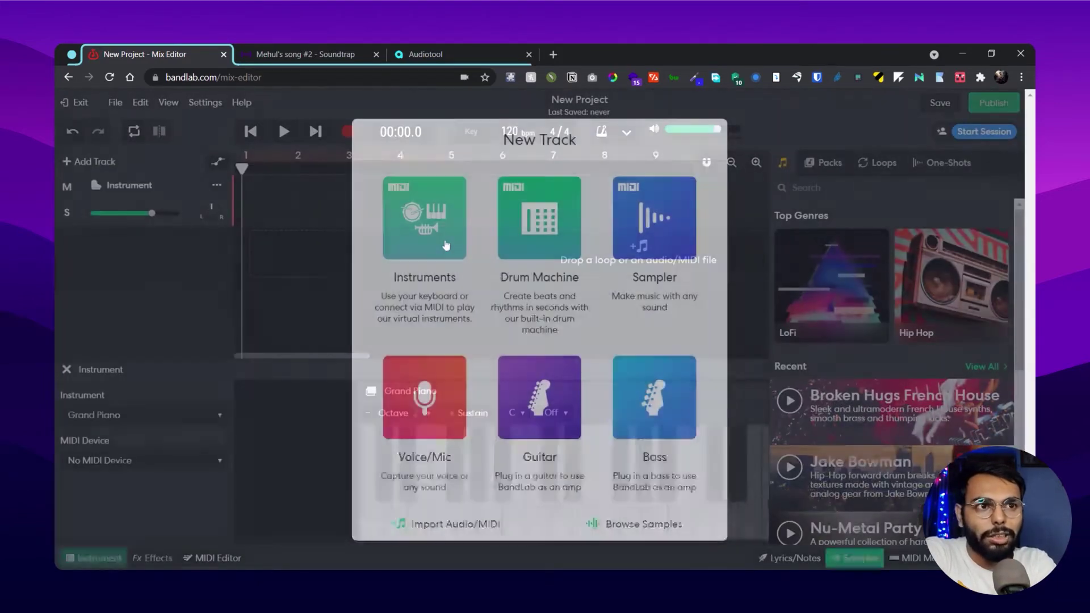
left_click(488, 521)
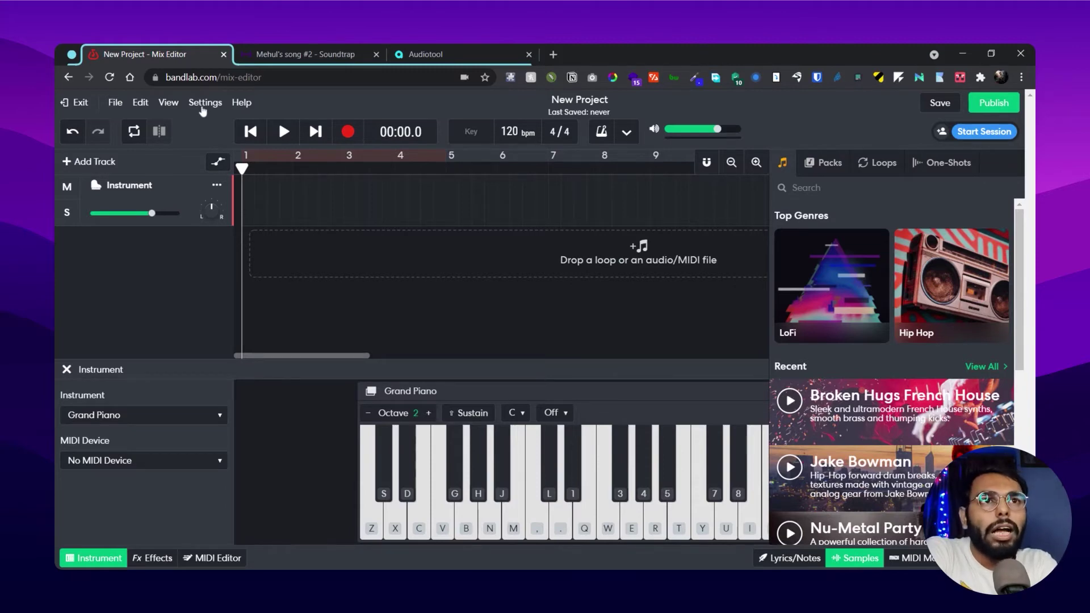
Switch to Soundtrap, open the One man choir demo without trying the Patterns Beatmaker, and play back part of it.
left_click(320, 47)
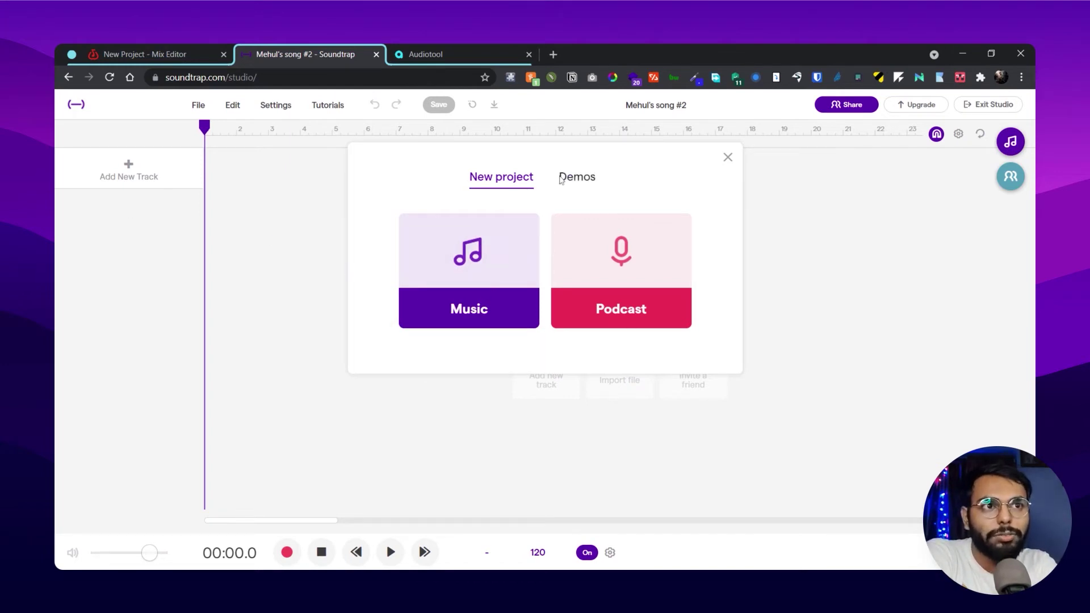
left_click(563, 177)
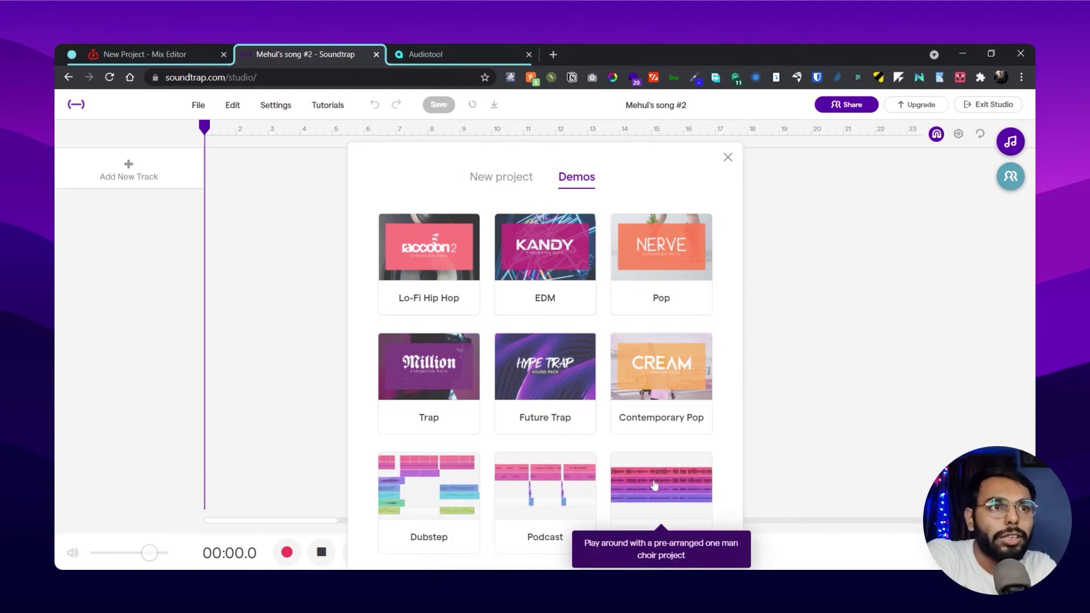
left_click(654, 486)
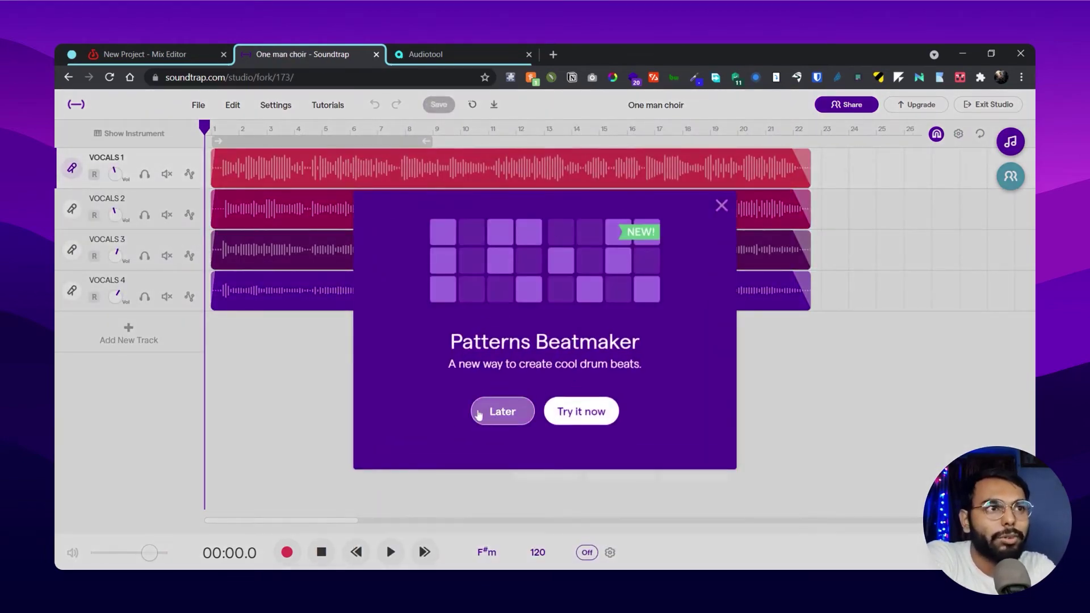
left_click(716, 208)
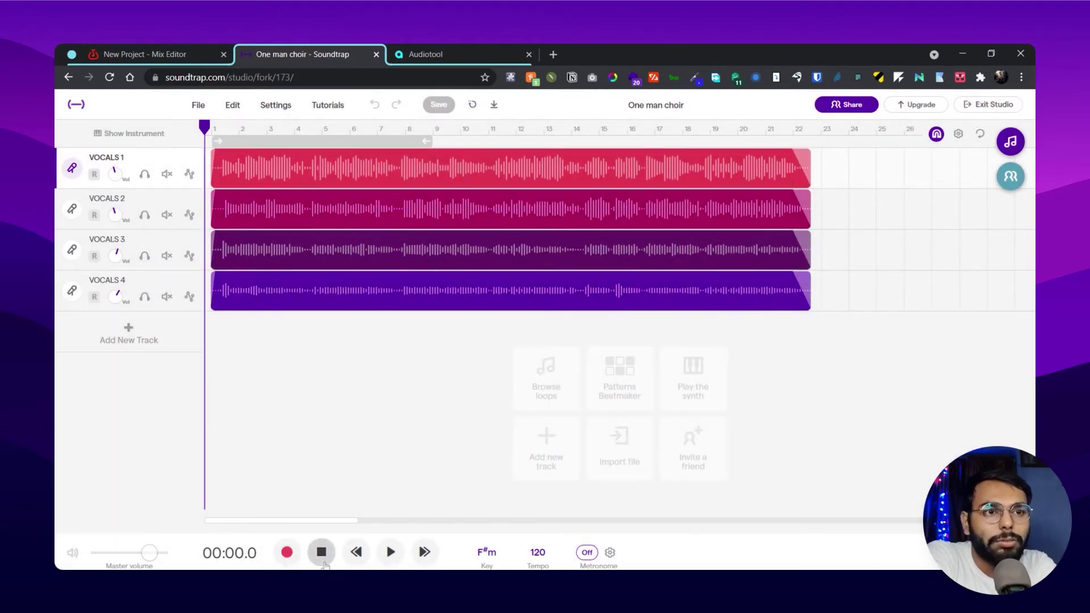
left_click(392, 553)
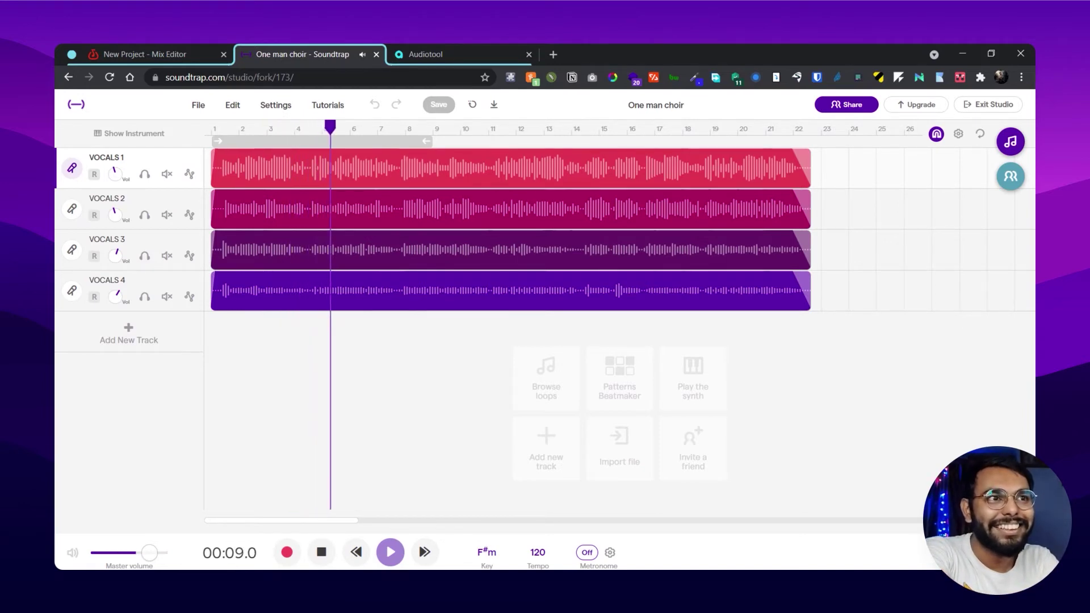
left_click(391, 553)
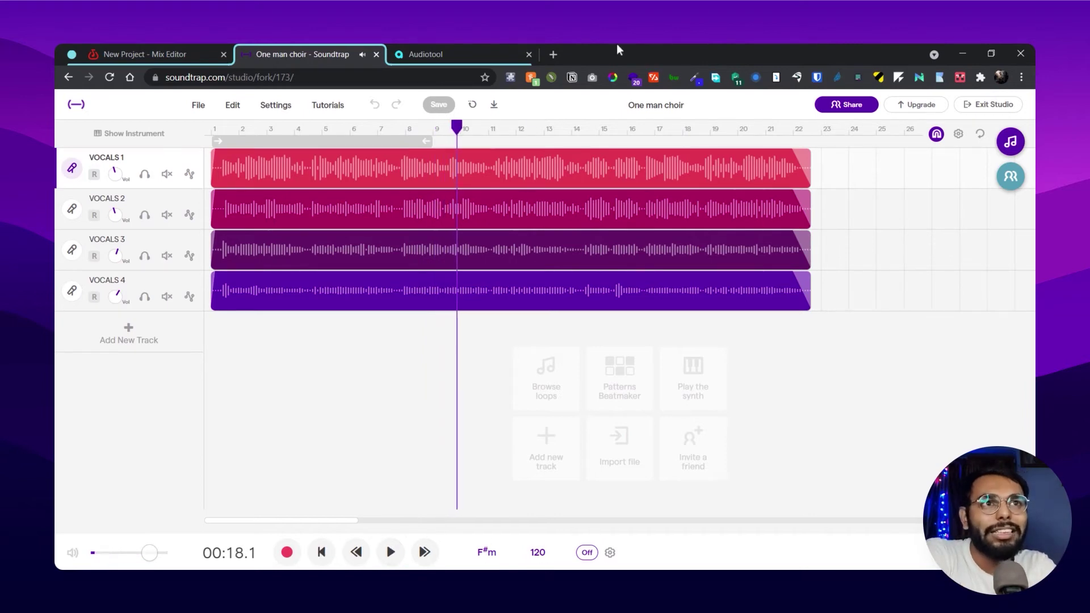
Switch to Audiotool, open the House demo project and dismiss the tip of the day.
left_click(475, 47)
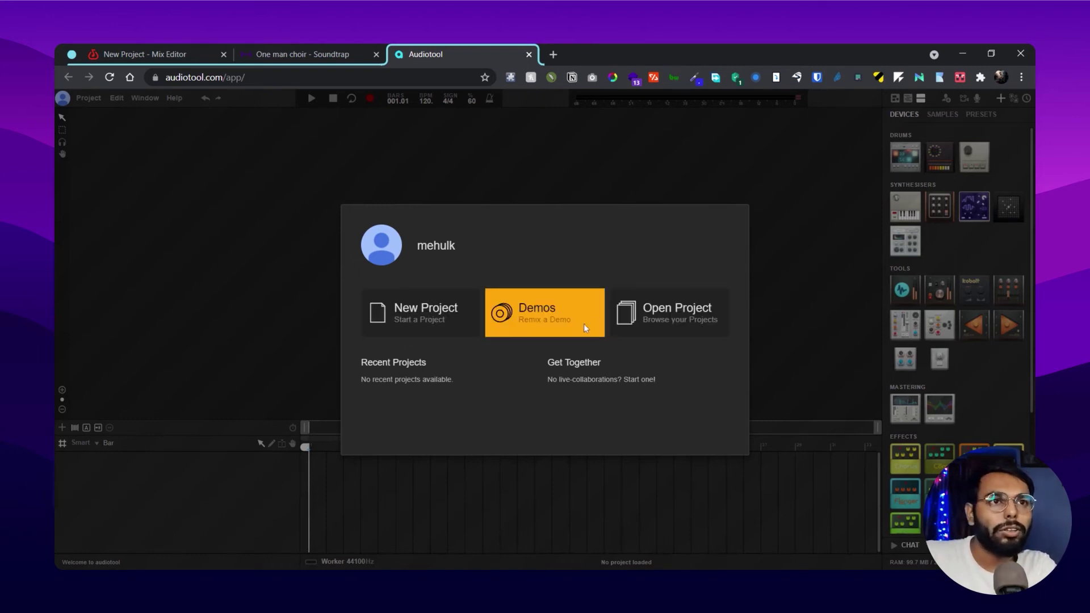
left_click(565, 318)
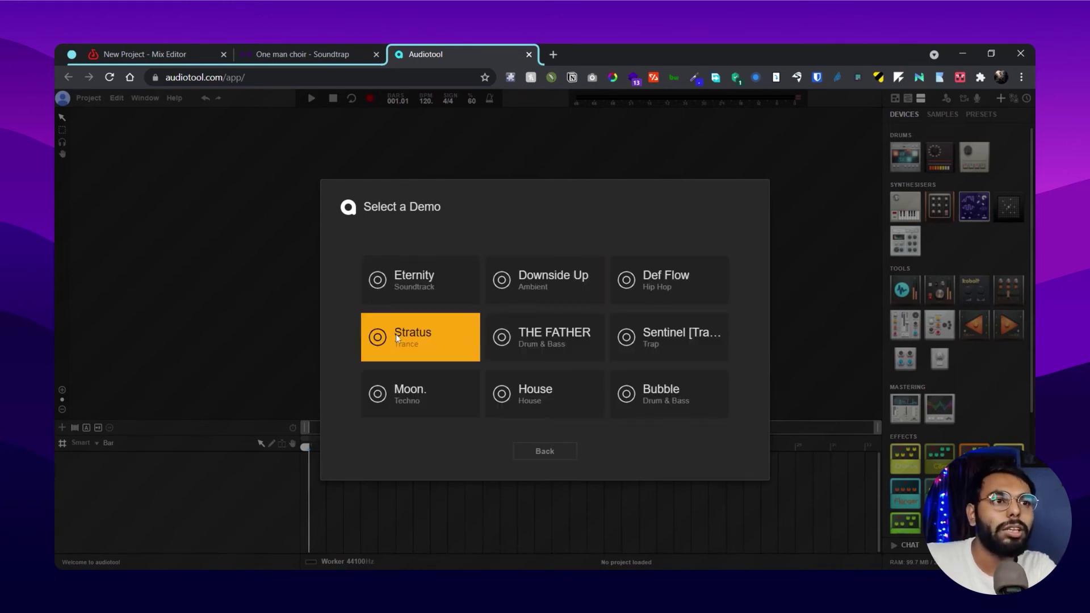
left_click(535, 396)
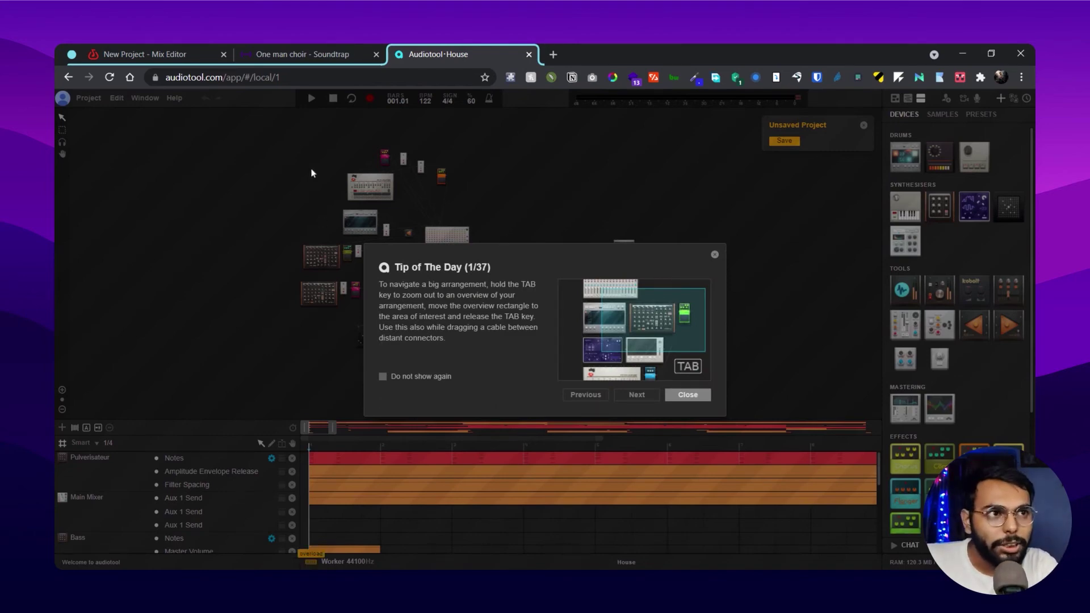
left_click(714, 256)
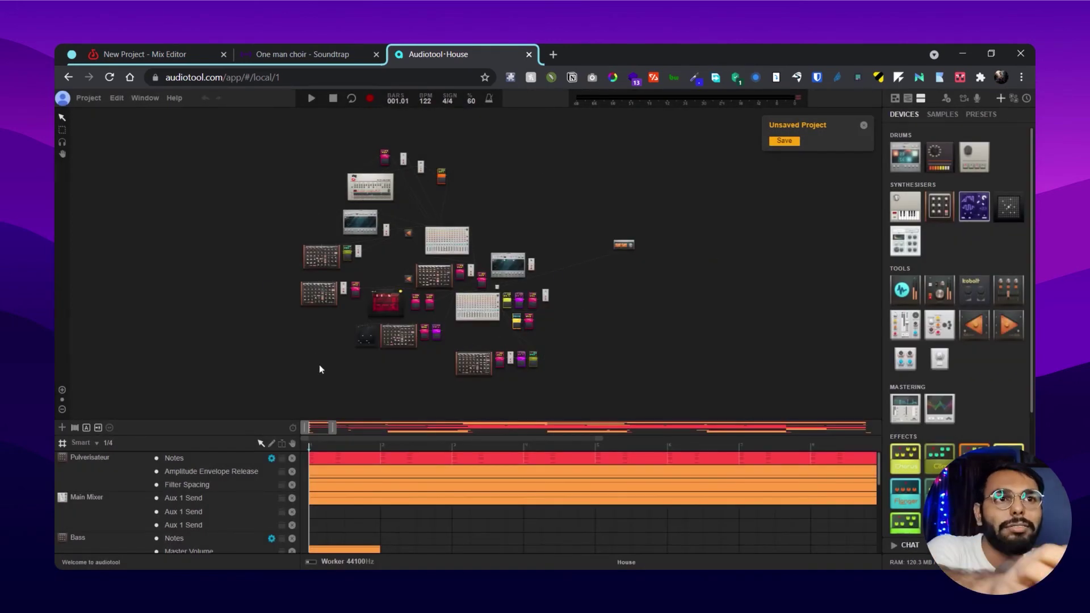
Examine the connected devices of the House demo up close and dismiss the unsaved project notice.
key("ctrl+plus")
key("ctrl+plus")
key("ctrl+plus")
key("ctrl+plus")
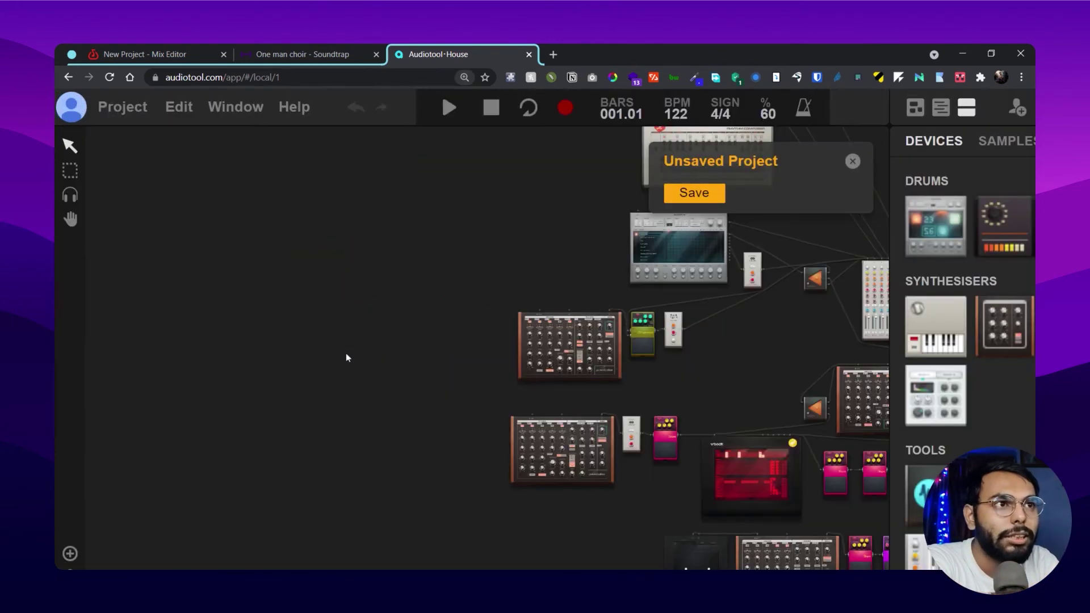
key("ctrl+minus")
key("ctrl+minus")
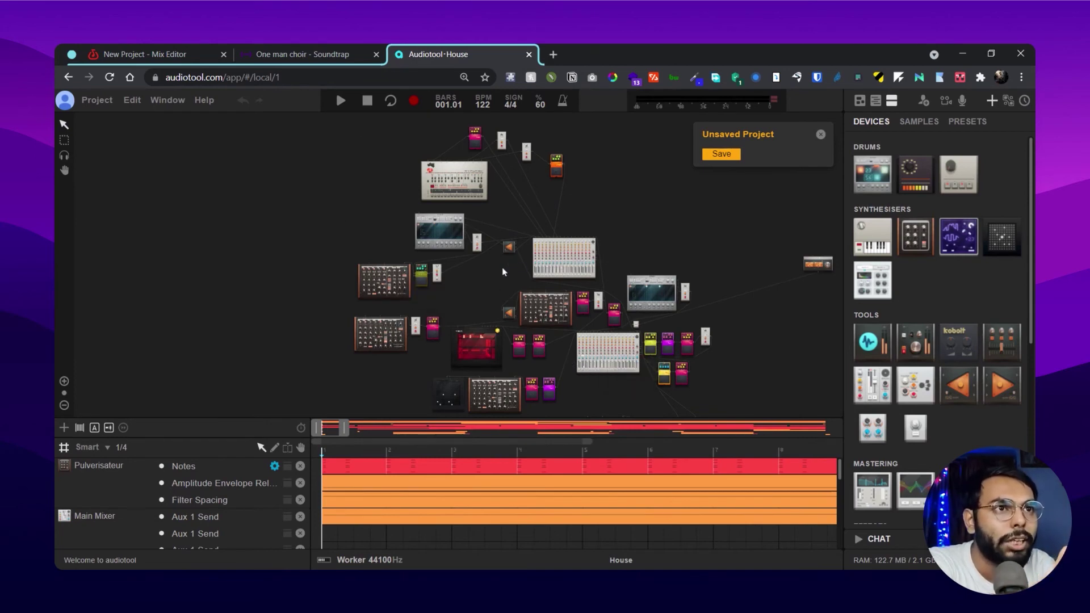
left_click_drag(528, 192, 507, 204)
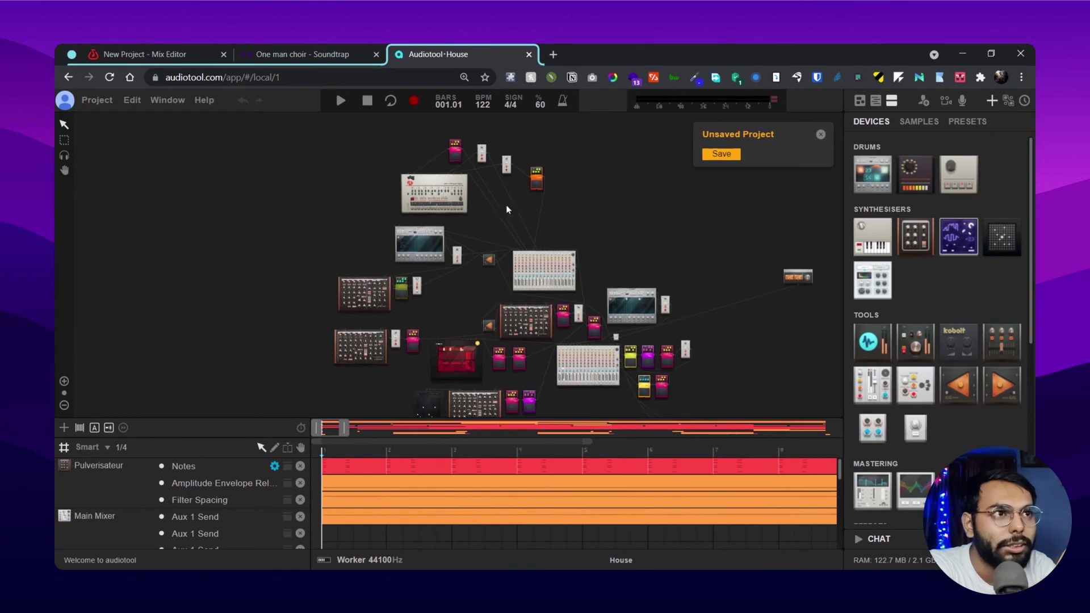
left_click(821, 136)
key("ctrl+plus")
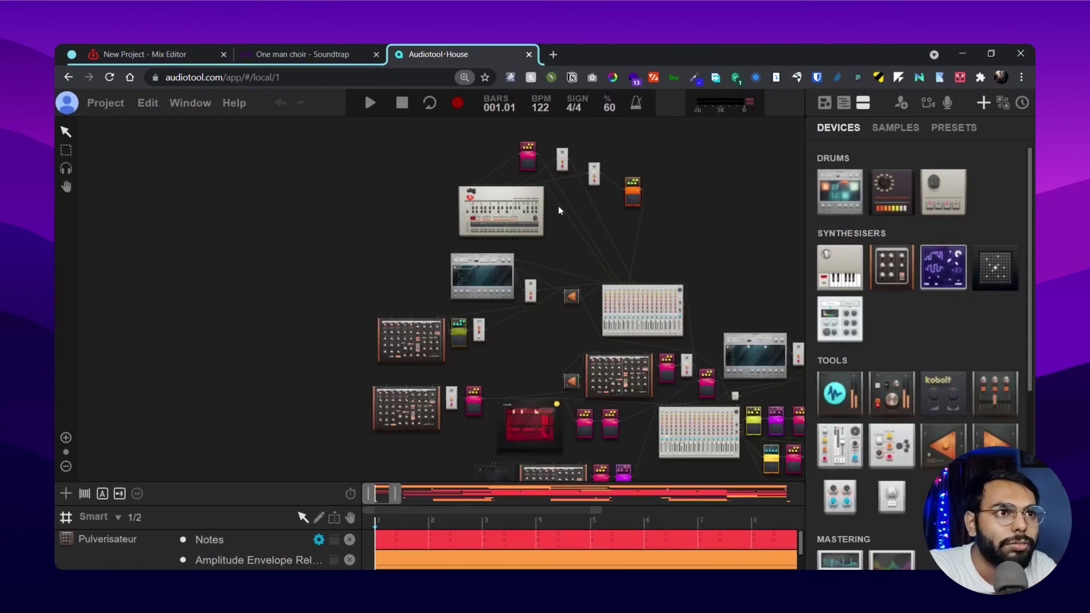
key("ctrl+plus")
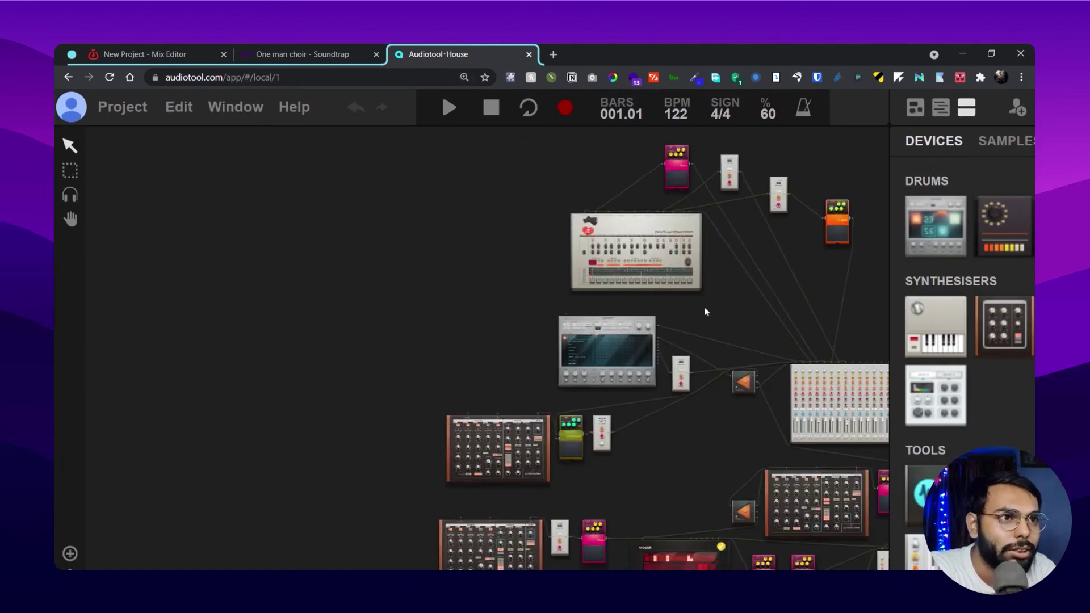
Move the blue-screen device just below the white drum machine further left, keeping its cables connected.
left_click(676, 372)
left_click_drag(571, 325, 475, 310)
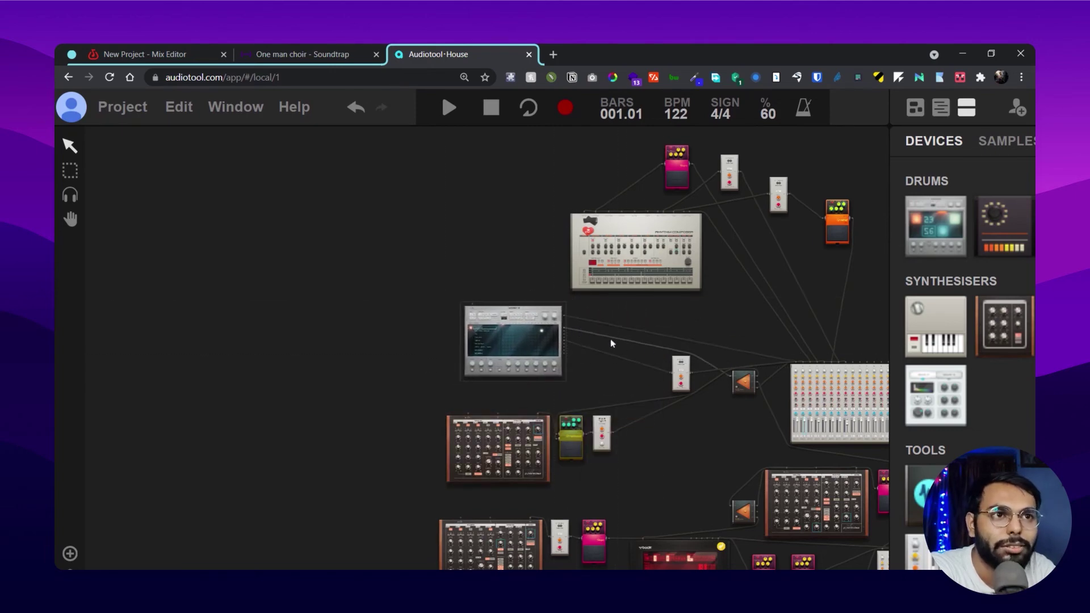
key("ctrl+minus")
key("ctrl+minus")
key("ctrl+minus")
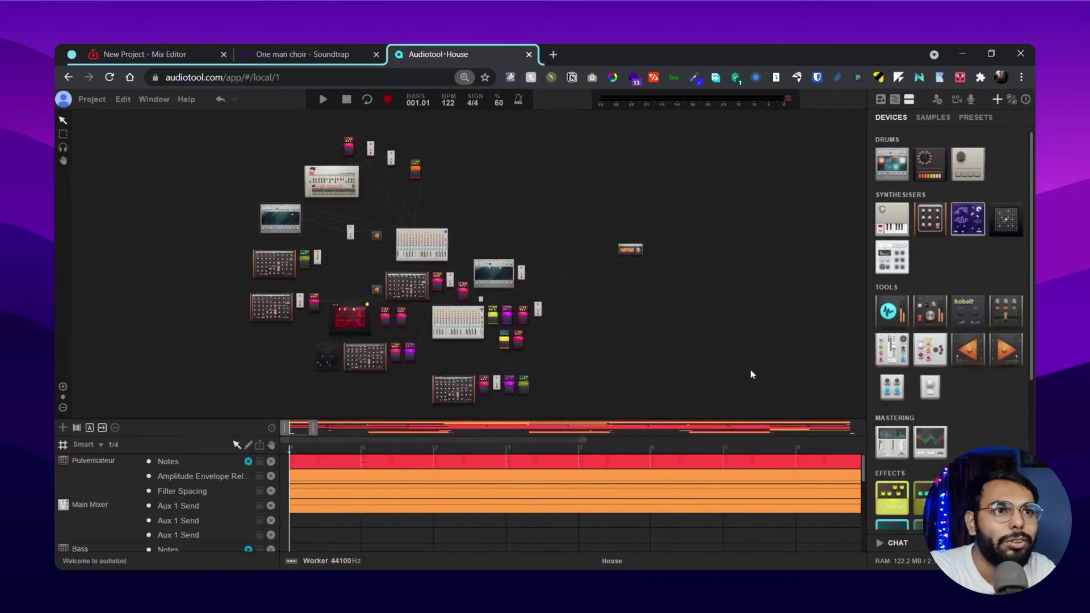
key("ctrl+plus")
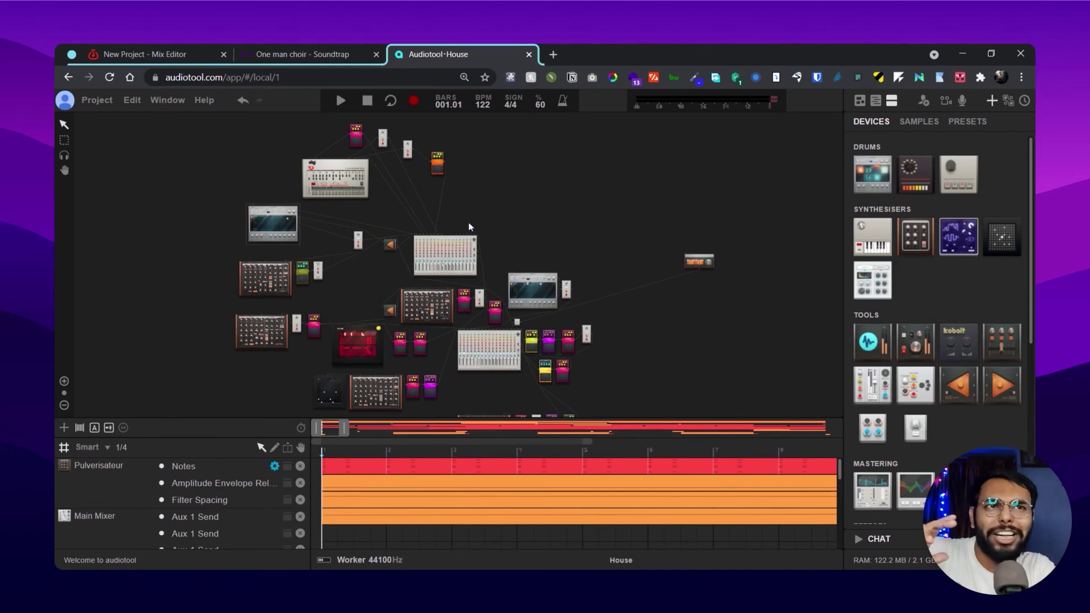
Revisit the open Soundtrap, Audiotool and BandLab projects to compare the three studios, ending on the BandLab project.
left_click(310, 45)
left_click(461, 50)
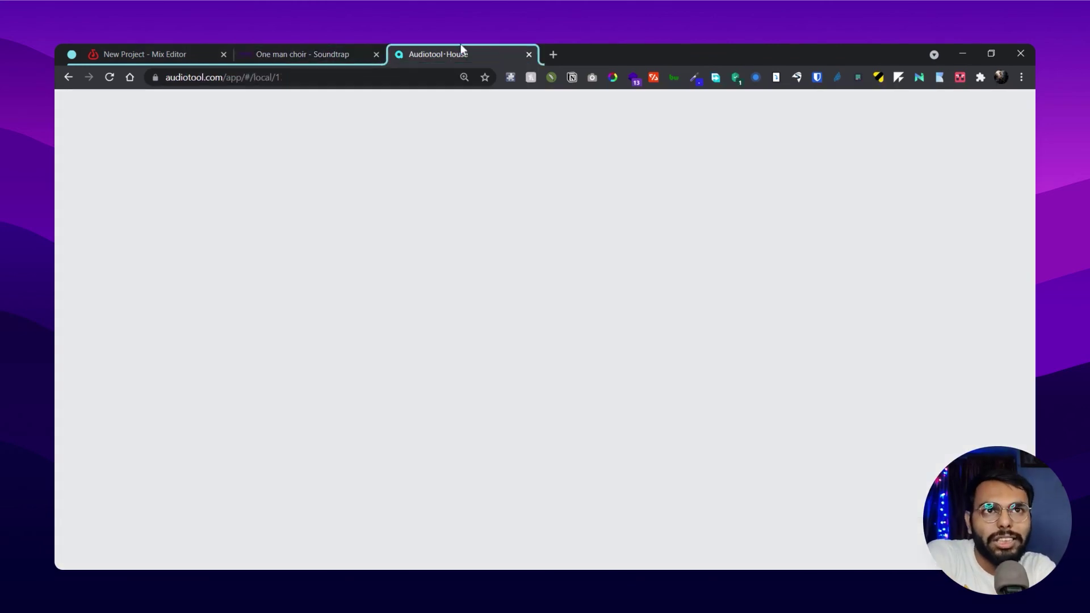
left_click(127, 44)
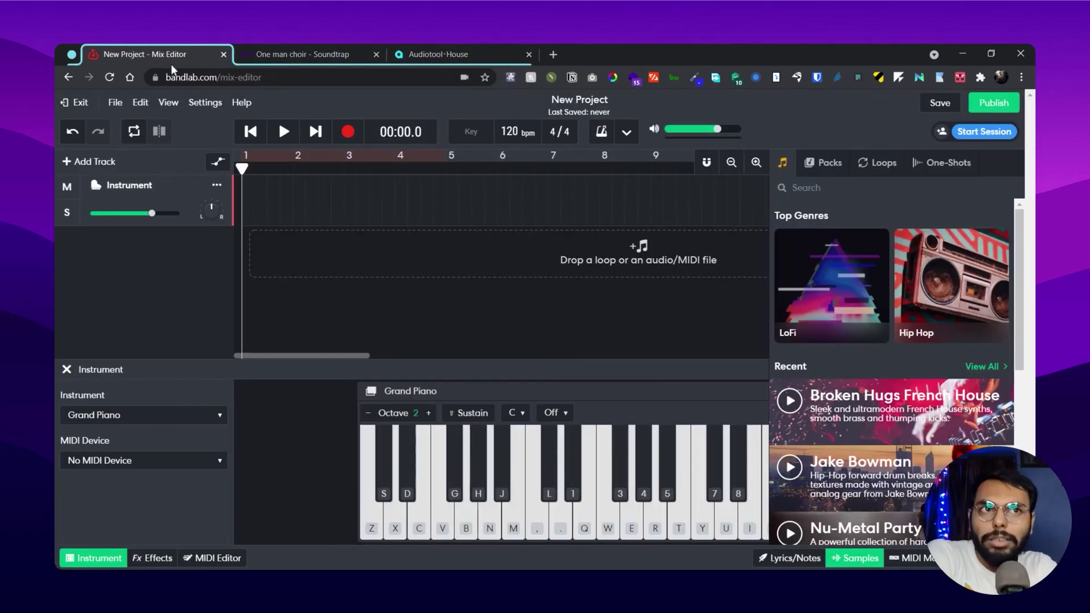
left_click(305, 47)
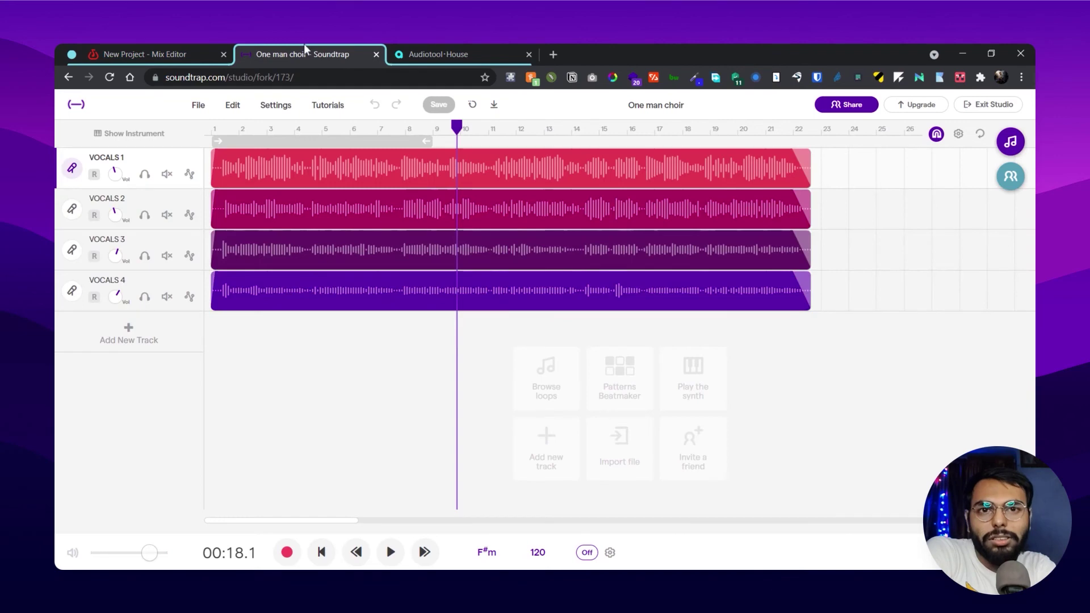
left_click(123, 45)
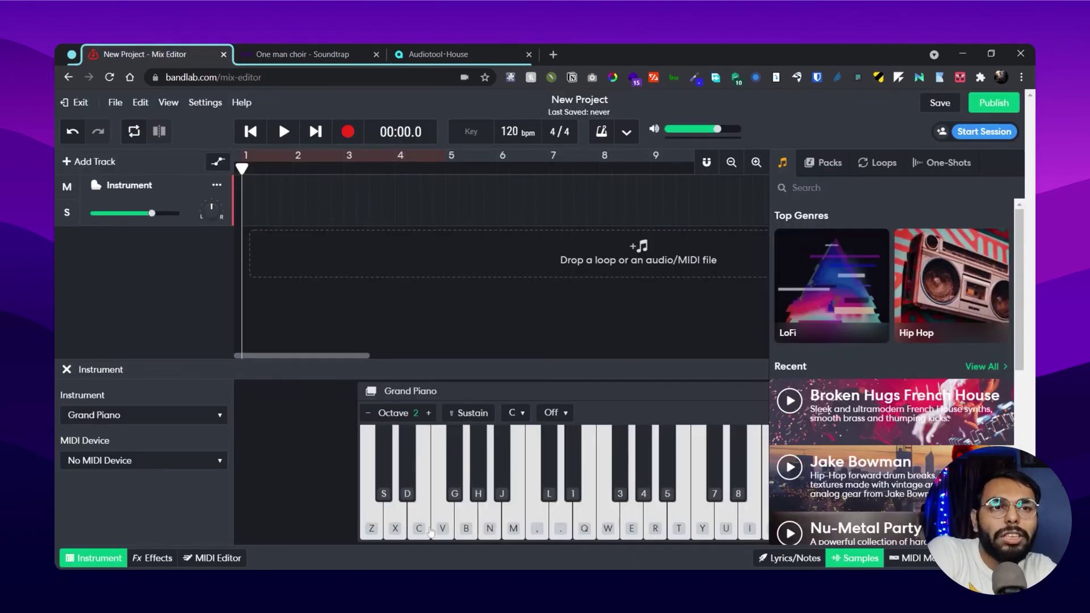